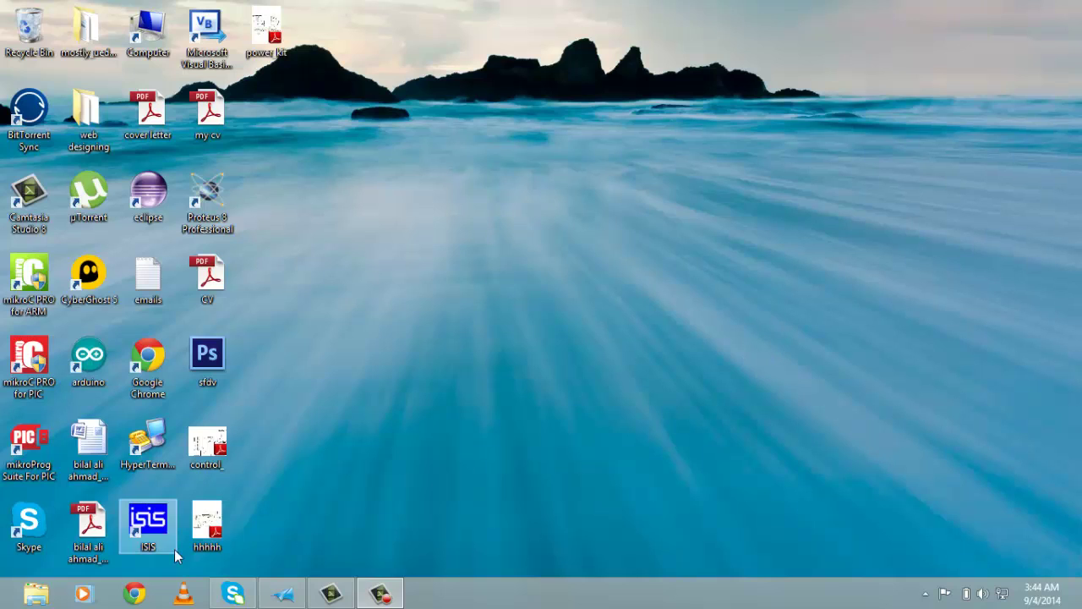
Launch ISIS from its desktop shortcut, then minimize and restore the ISIS window
left_click(207, 528)
left_click(281, 439)
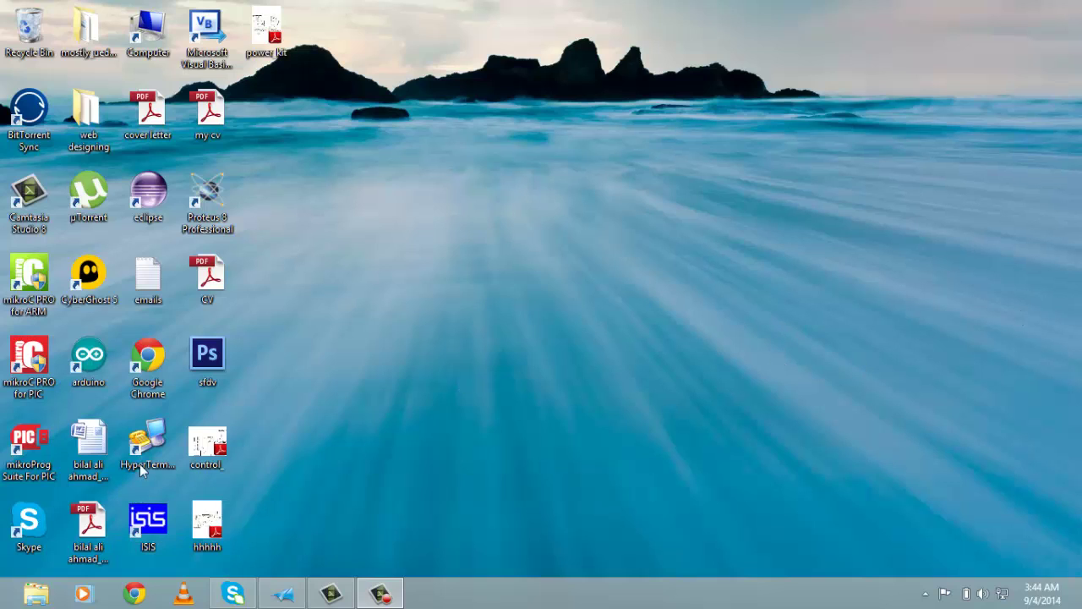
double_click(141, 526)
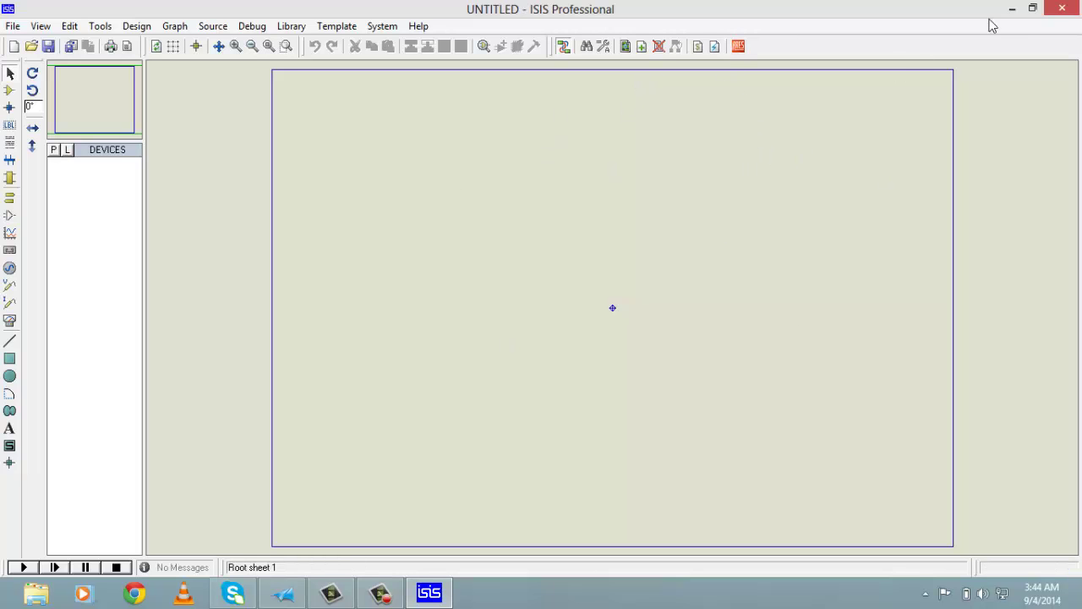
left_click(1012, 8)
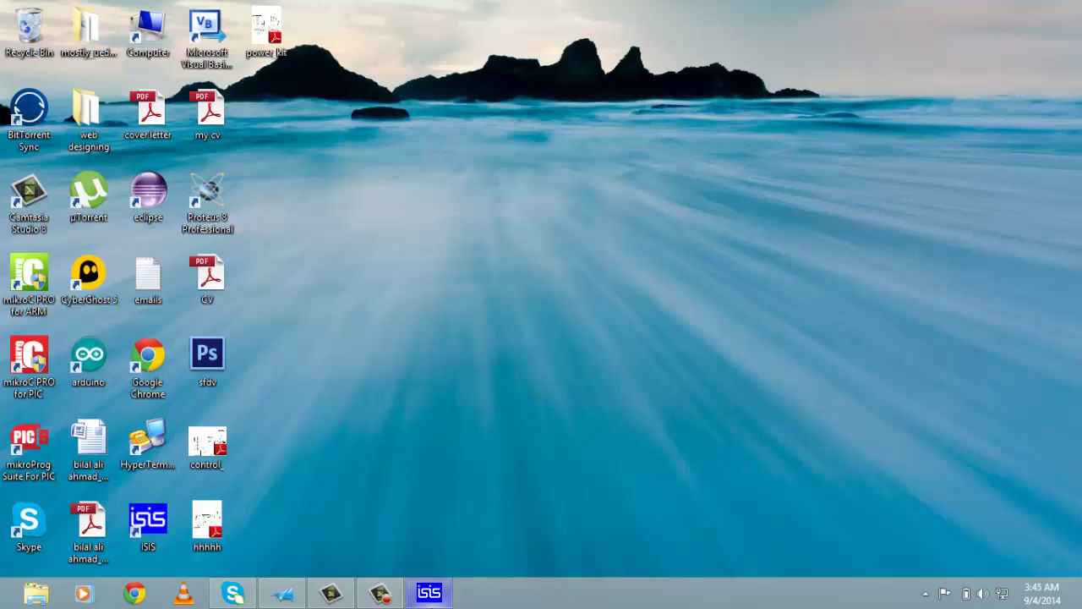
left_click(429, 593)
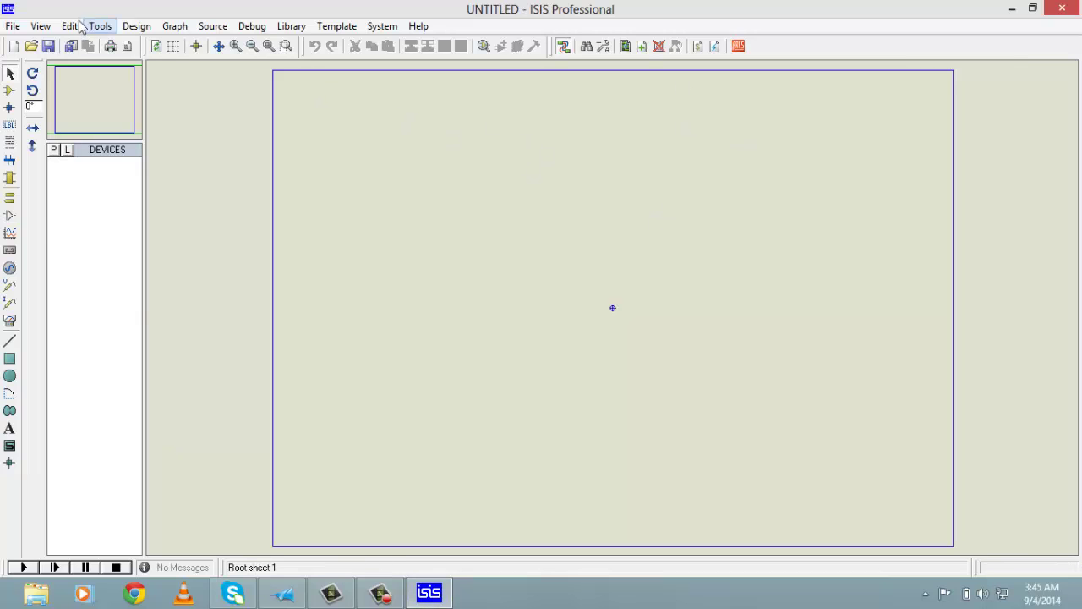
Turn on the dot grid from the View menu
left_click(40, 26)
left_click(85, 60)
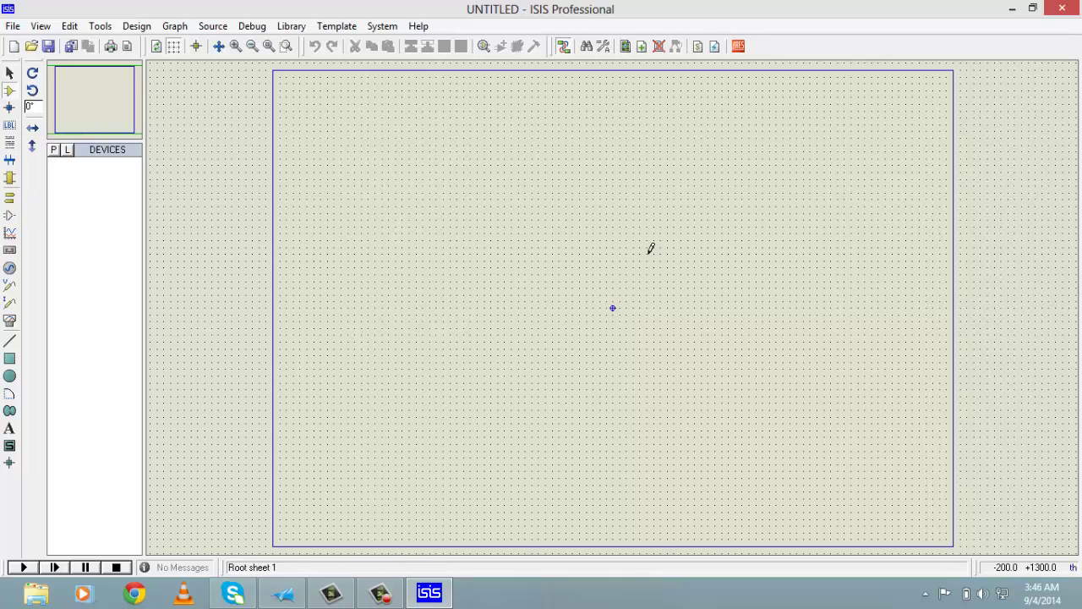
Open Pick Devices, reposition it, and browse categories from Amplifiers through FERRITE
left_click(53, 152)
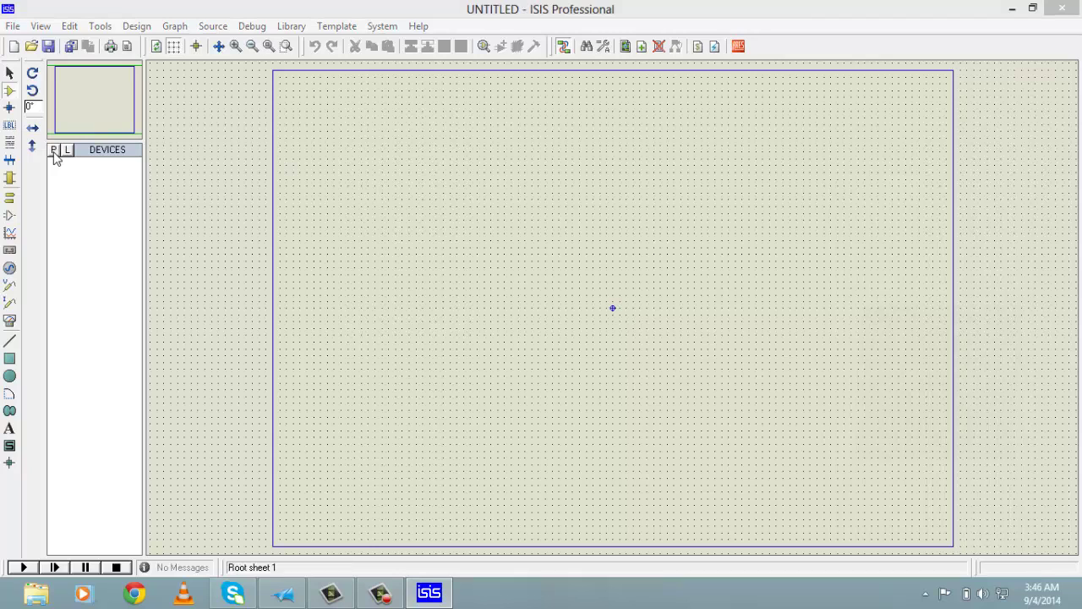
left_click_drag(595, 73, 541, 52)
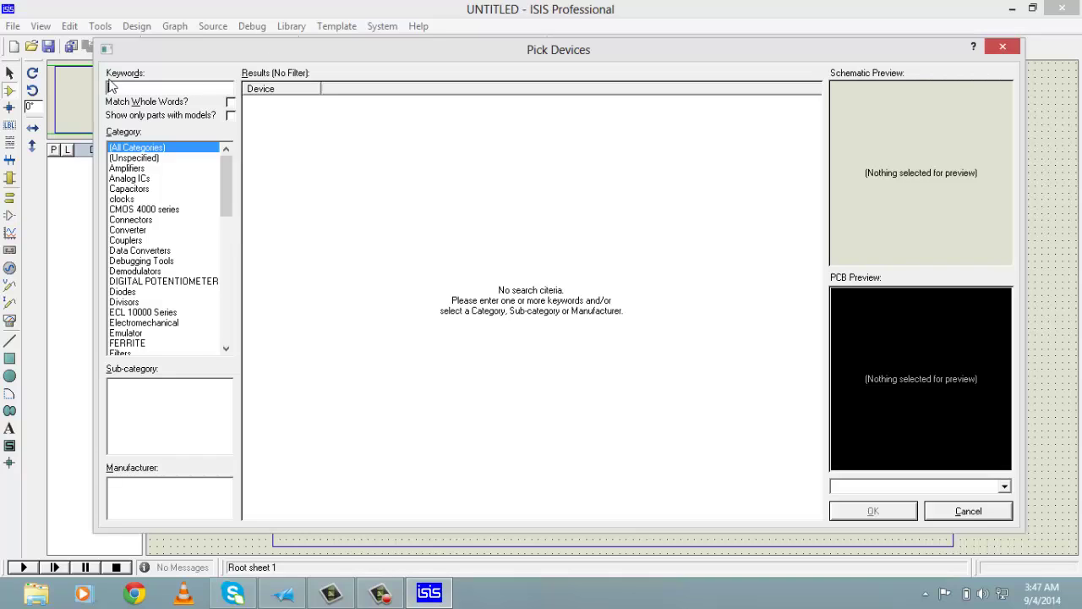
left_click(142, 170)
left_click(148, 189)
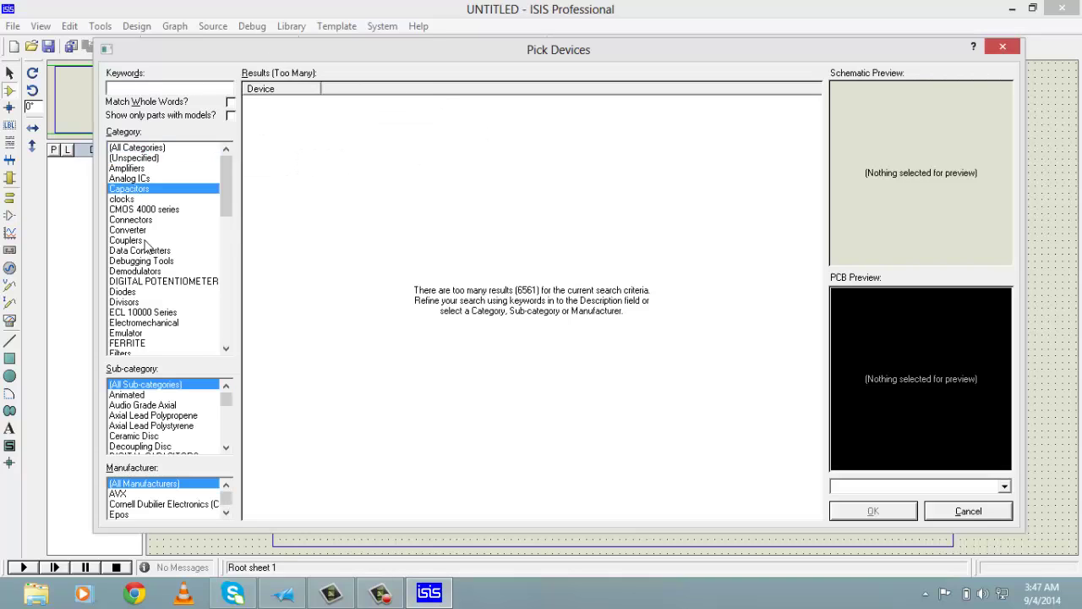
left_click(149, 242)
left_click(152, 271)
left_click(155, 302)
left_click(164, 345)
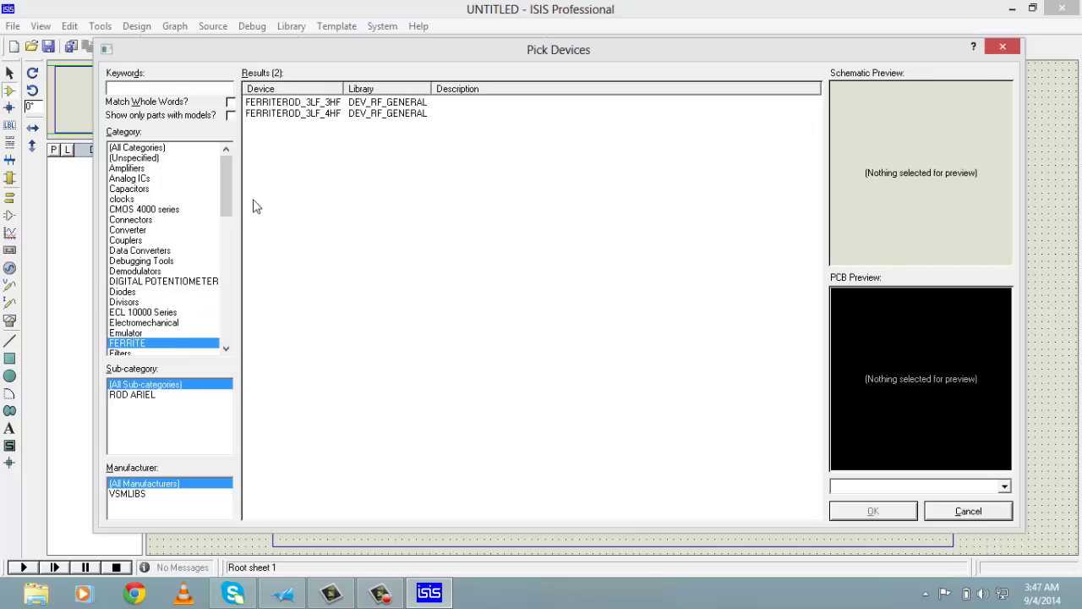
Start a keyword search for resistor and view the Amplifiers and Capacitors categories
left_click(172, 88)
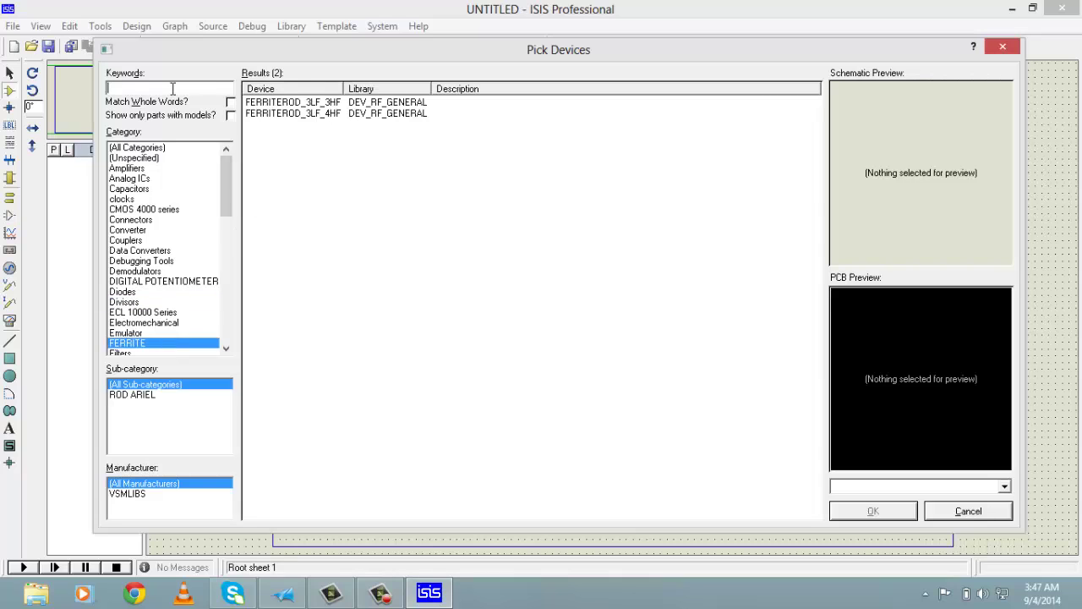
left_click(136, 169)
left_click(136, 188)
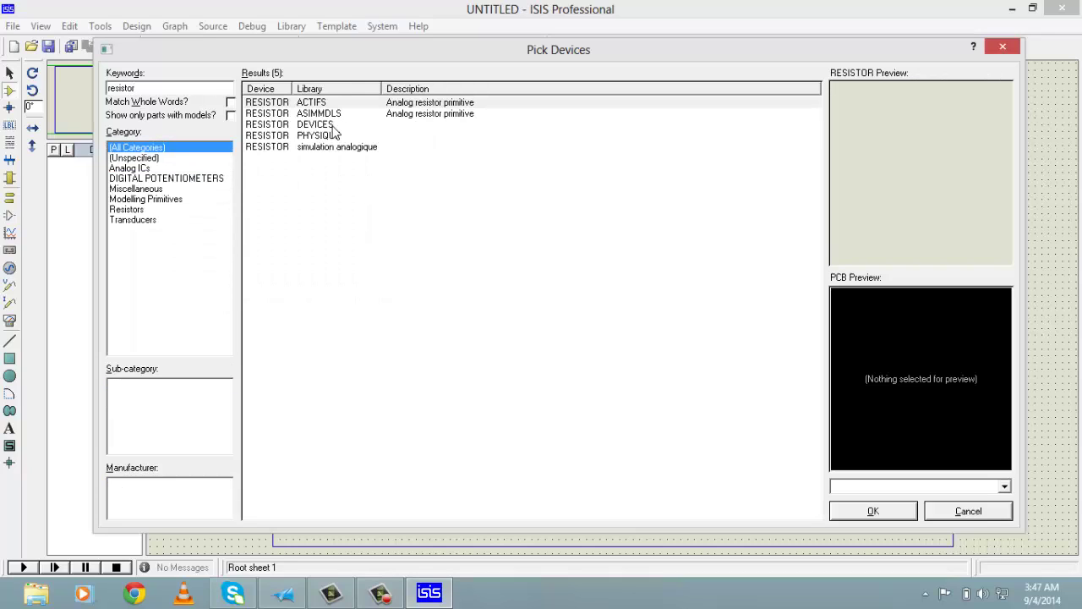
Preview the PHYSIQUE and DEVICES resistors, then filter to Resistors and view 0.6W Metal Film and 10 Watt Wirewound
left_click(313, 135)
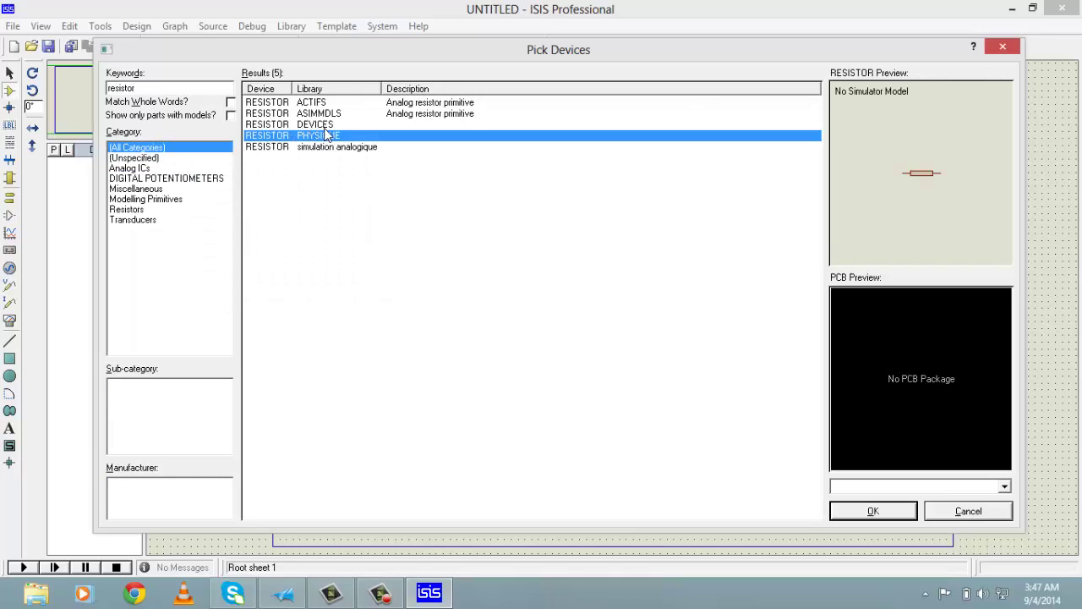
left_click(310, 125)
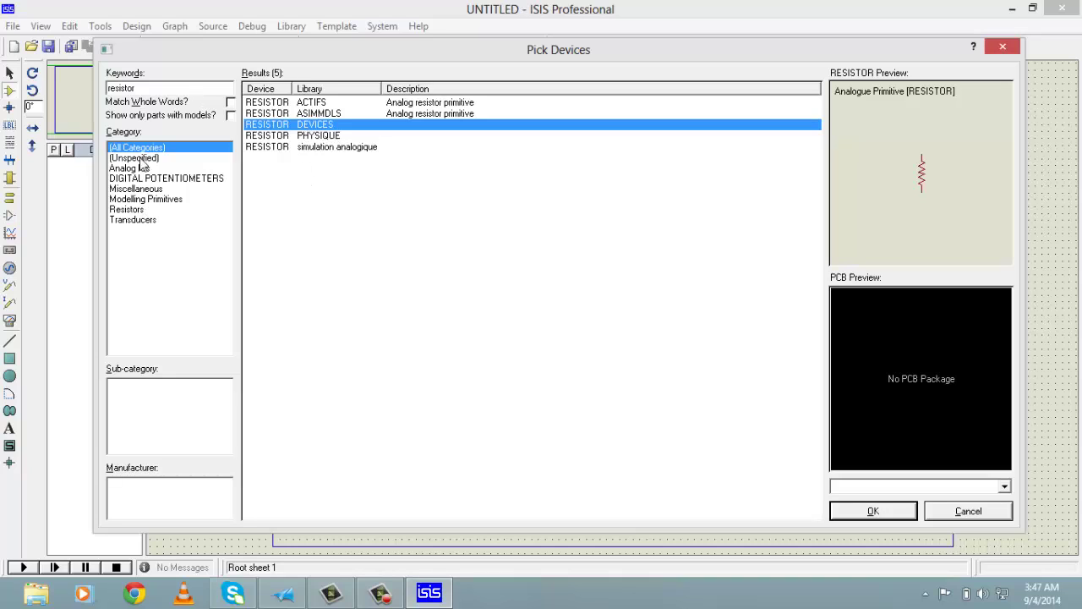
left_click(127, 210)
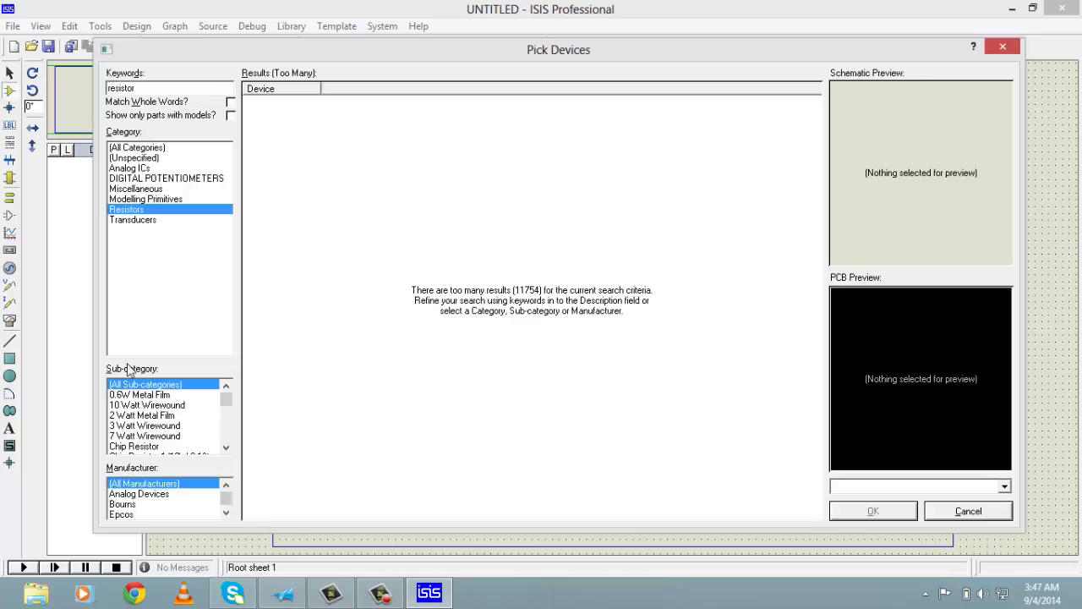
left_click(218, 396)
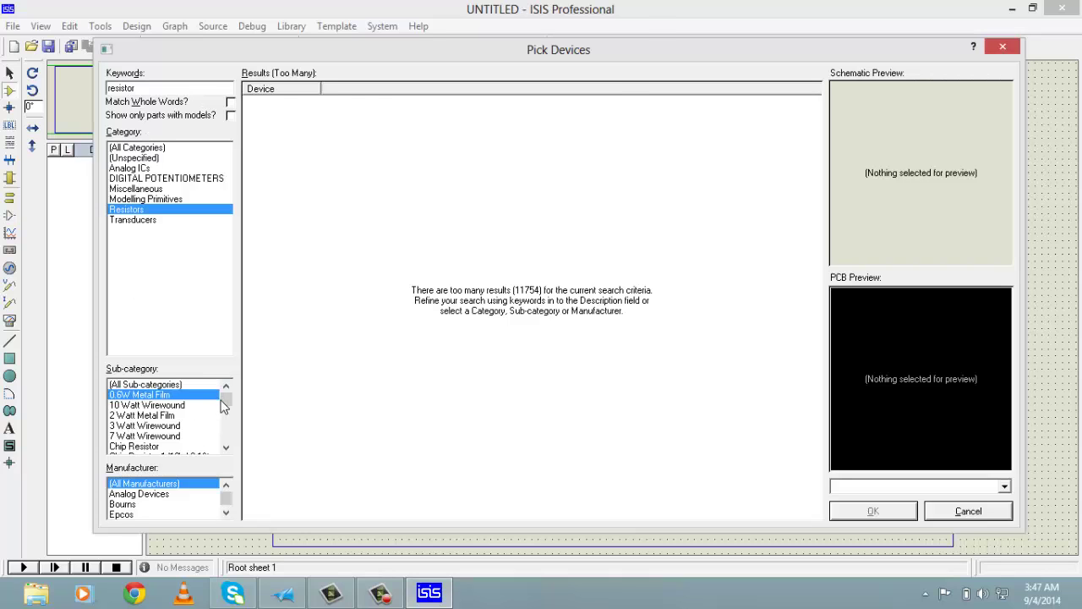
left_click(211, 405)
scroll(224, 427, "down", 3)
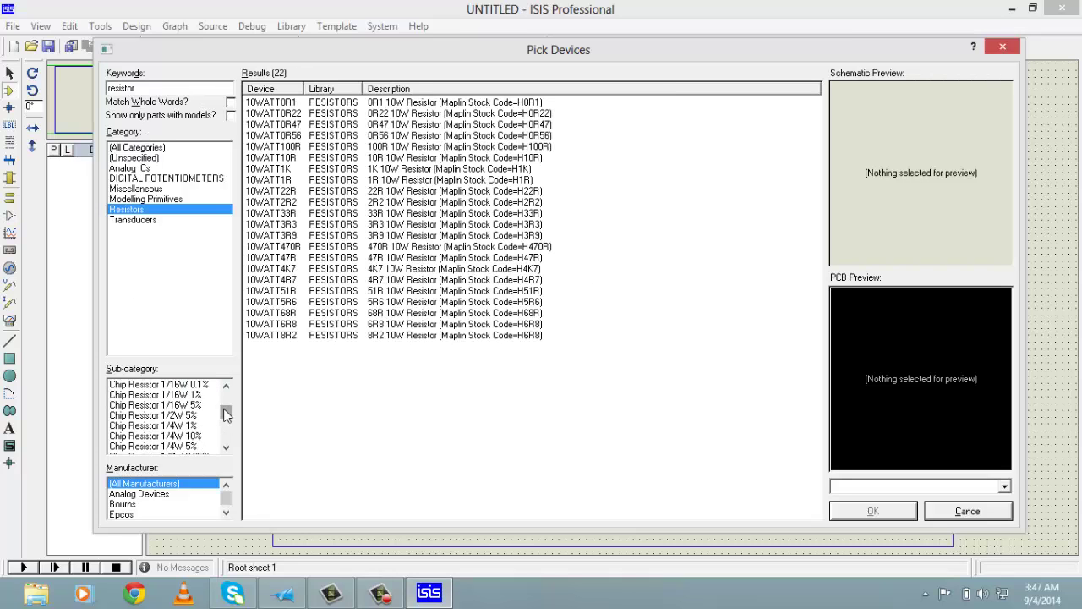
scroll(226, 414, "up", 3)
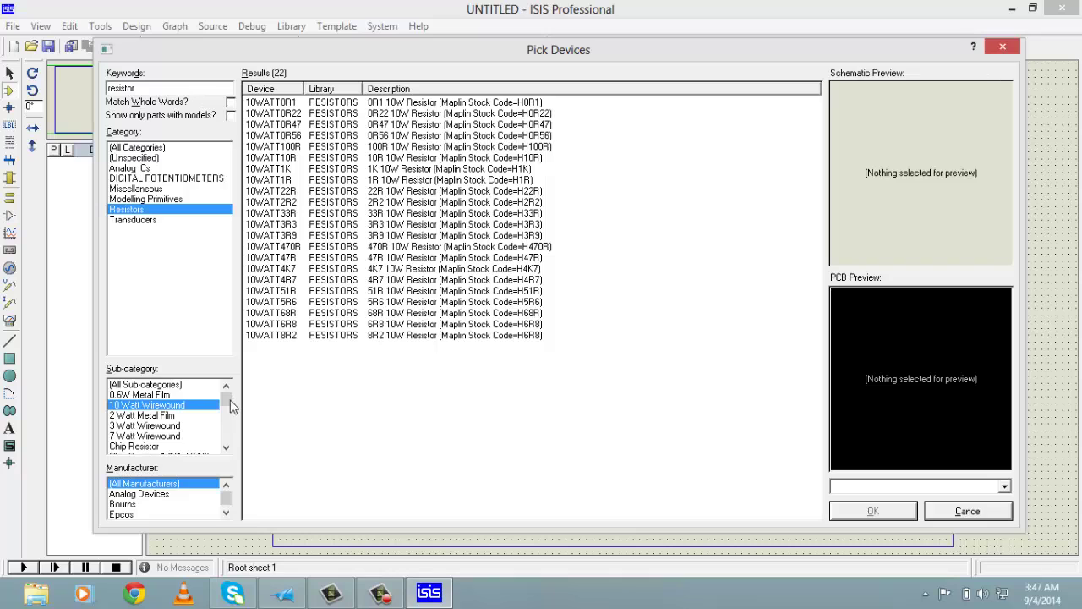
Step through resistor sub-categories to 2 Watt Metal Film, listing 26 METALFILM resistors
left_click(157, 428)
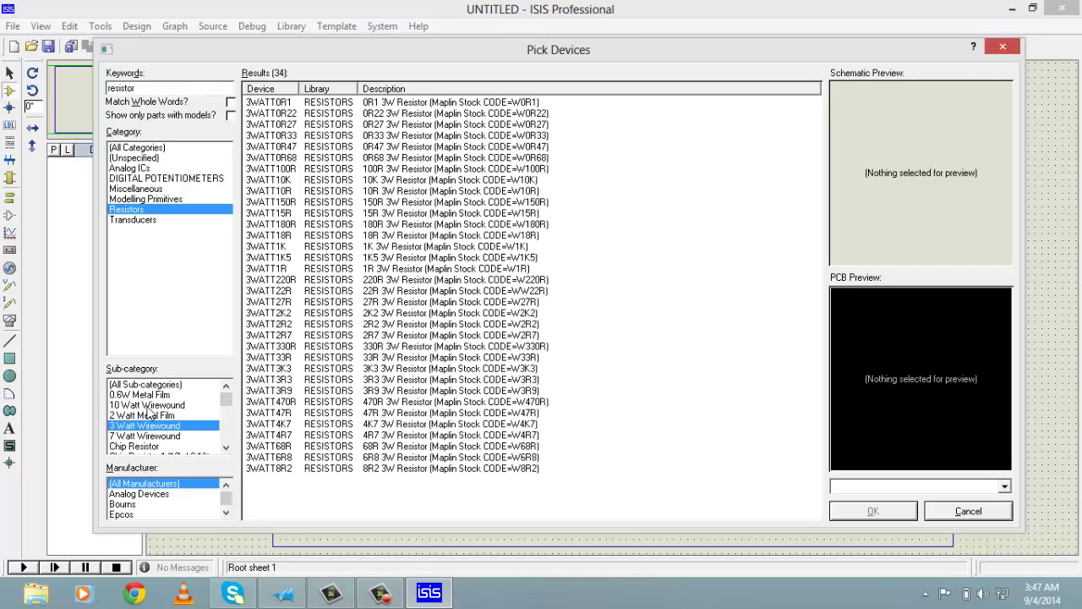
left_click(148, 405)
left_click(148, 395)
left_click(150, 416)
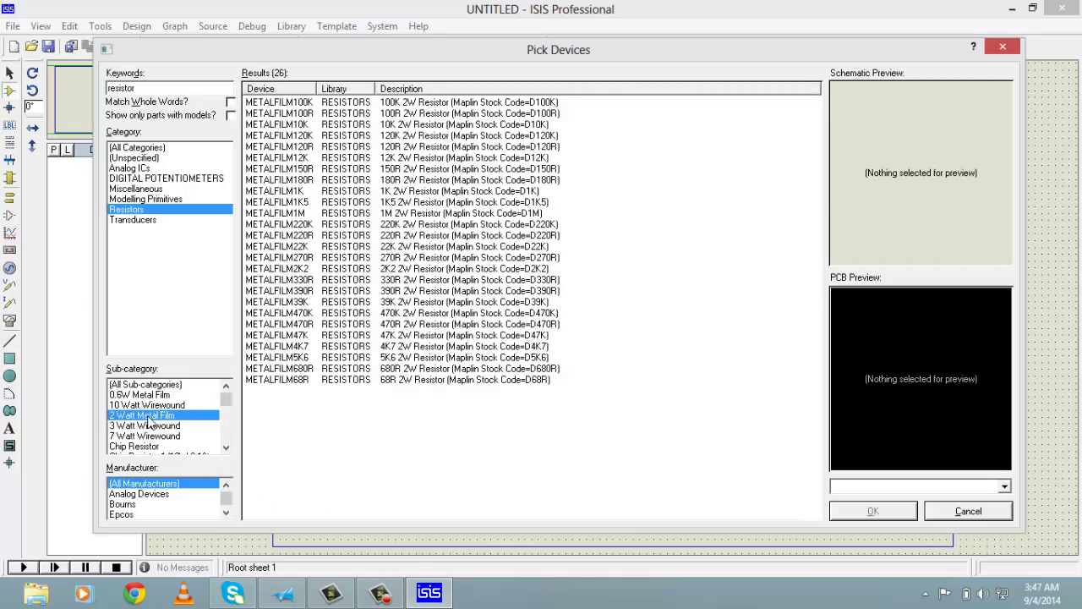
left_click(226, 447)
scroll(227, 446, "down", 4)
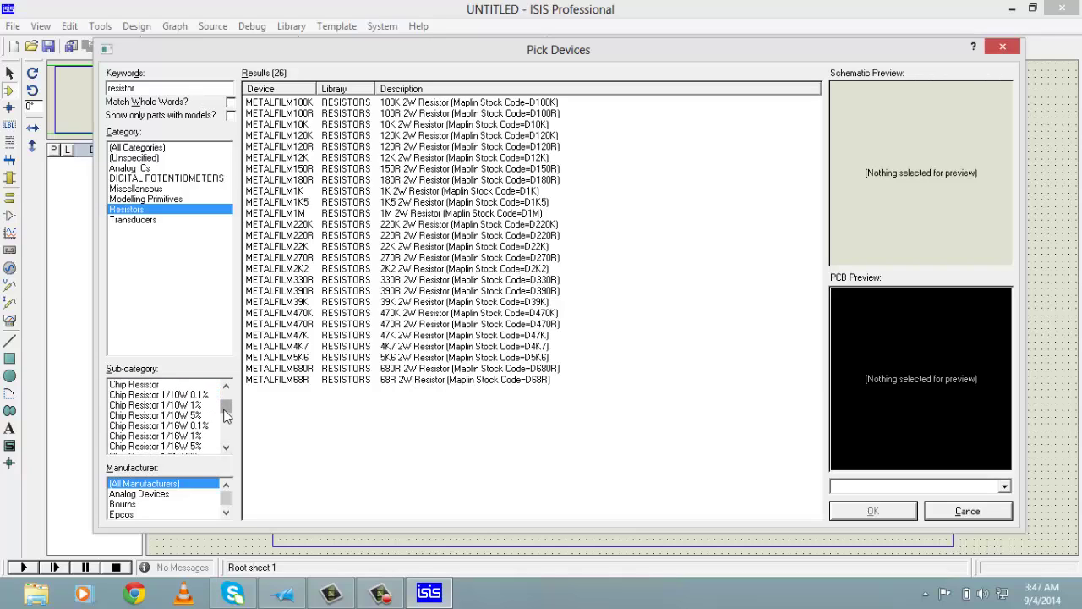
scroll(224, 438, "down", 3)
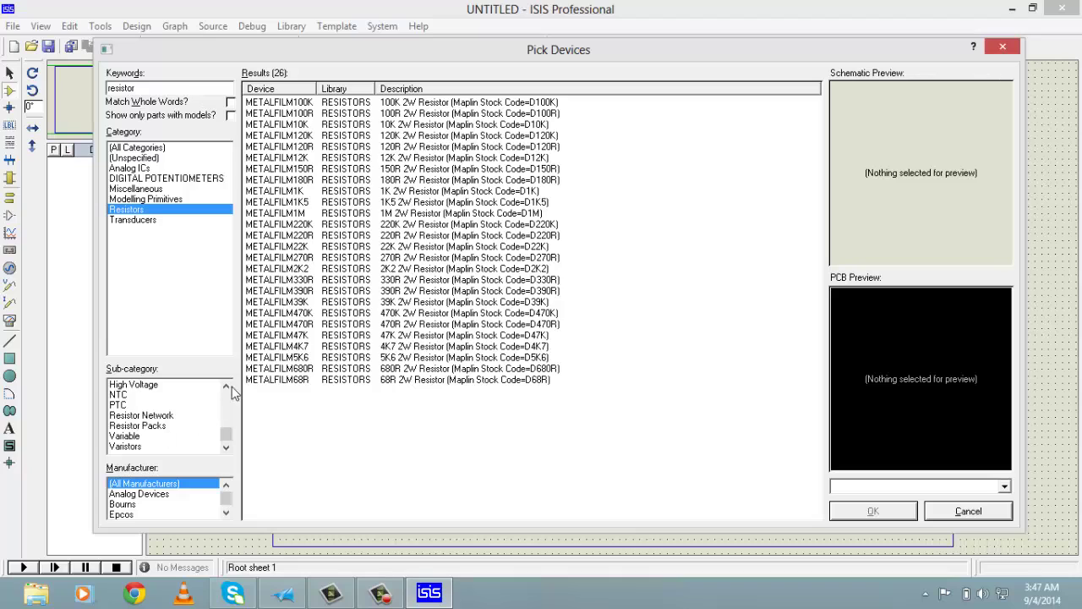
scroll(150, 414, "up", 2)
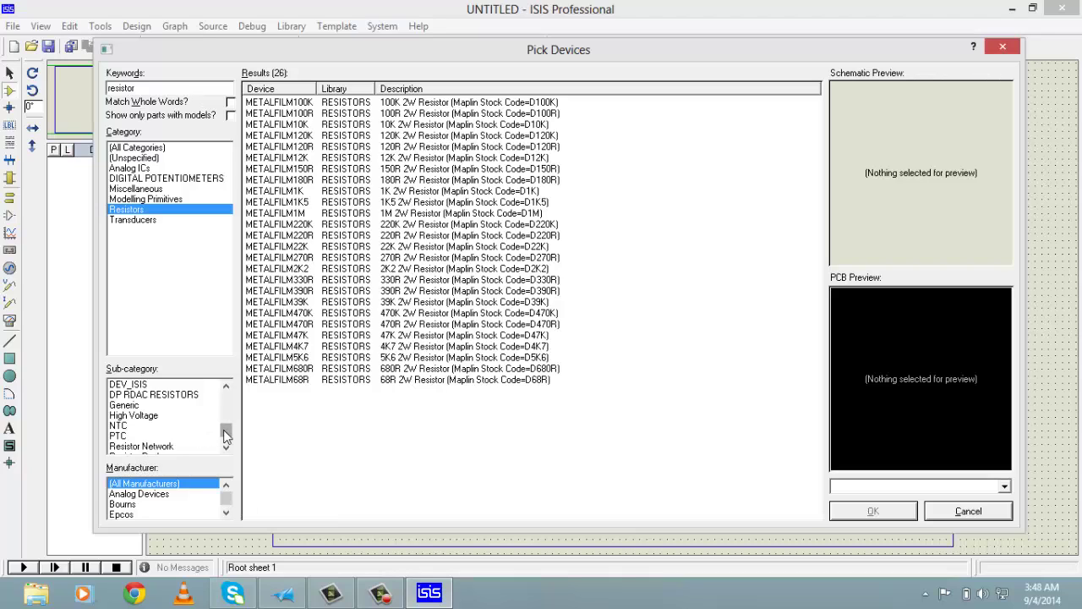
Filter to the Generic resistor sub-category and select the RES resistor
left_click(144, 405)
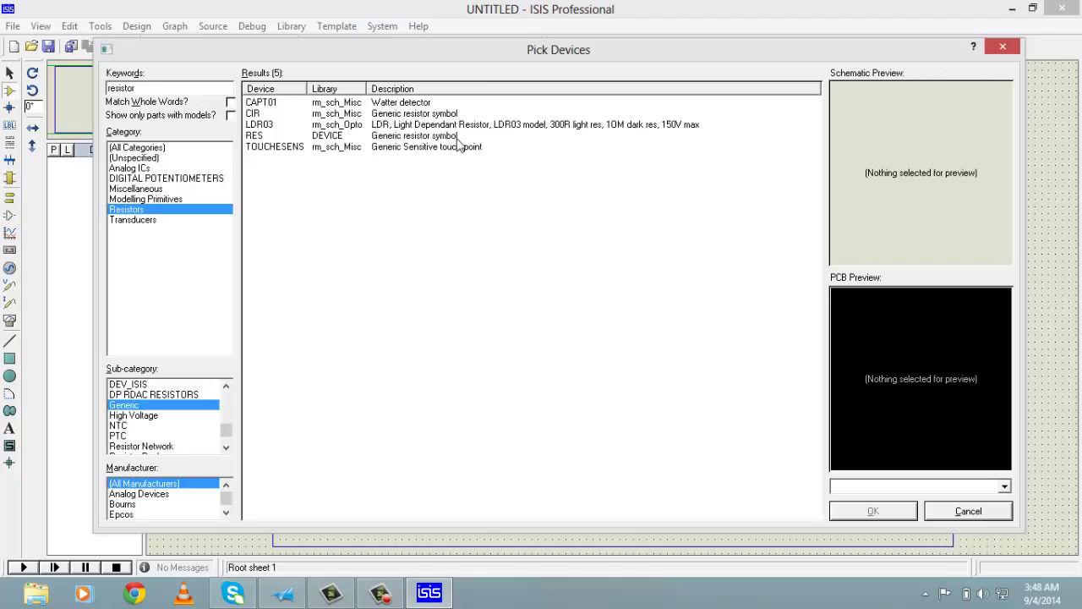
left_click(406, 138)
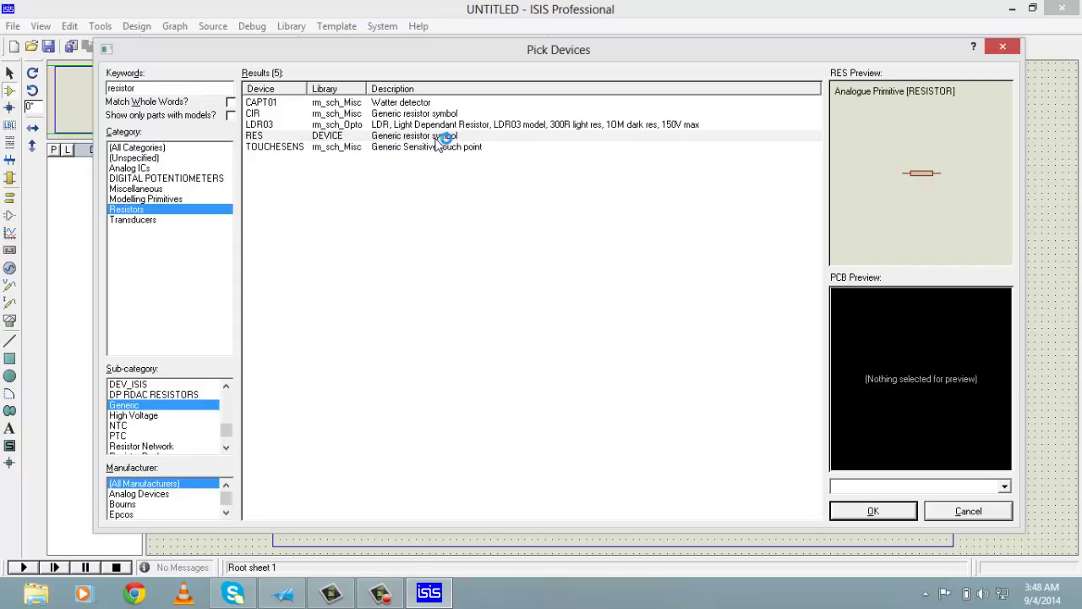
key("Escape")
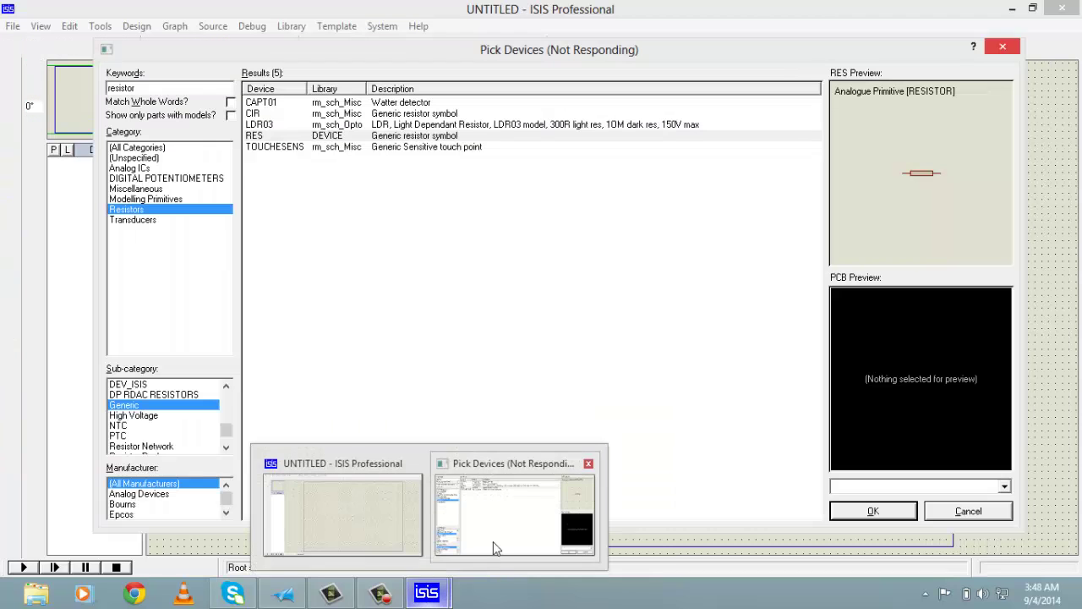
Restore the Pick Devices window, add RES to the device list, and confirm with OK
left_click(496, 546)
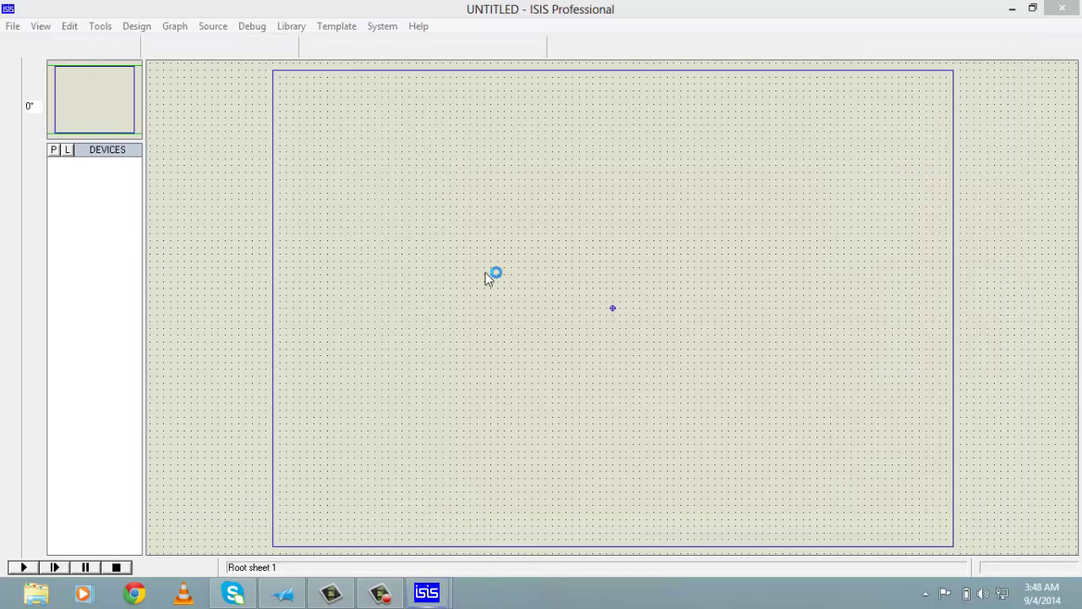
mouse_move(468, 564)
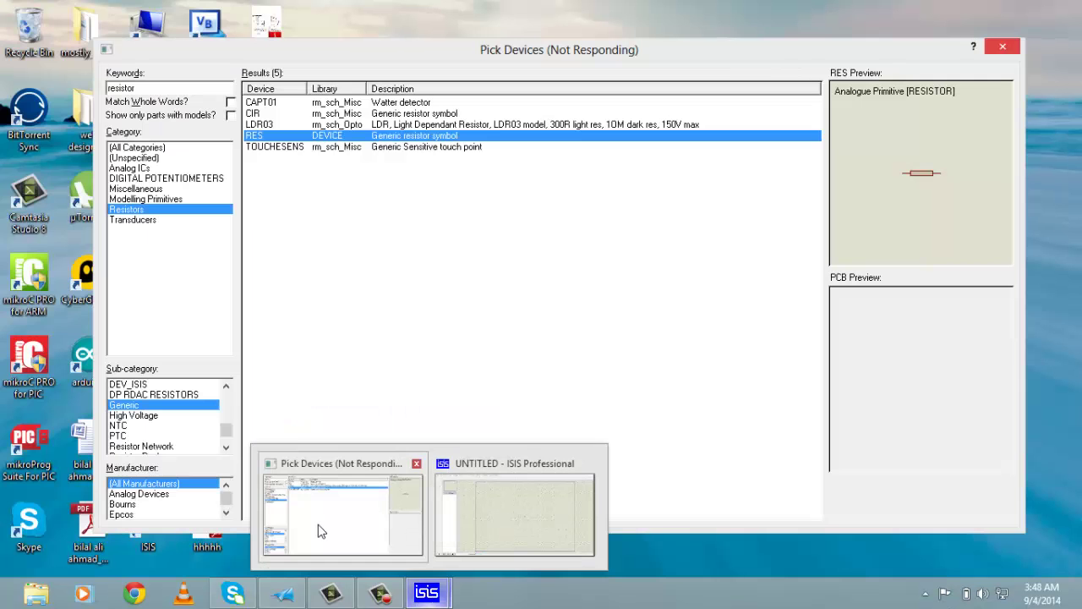
left_click(320, 524)
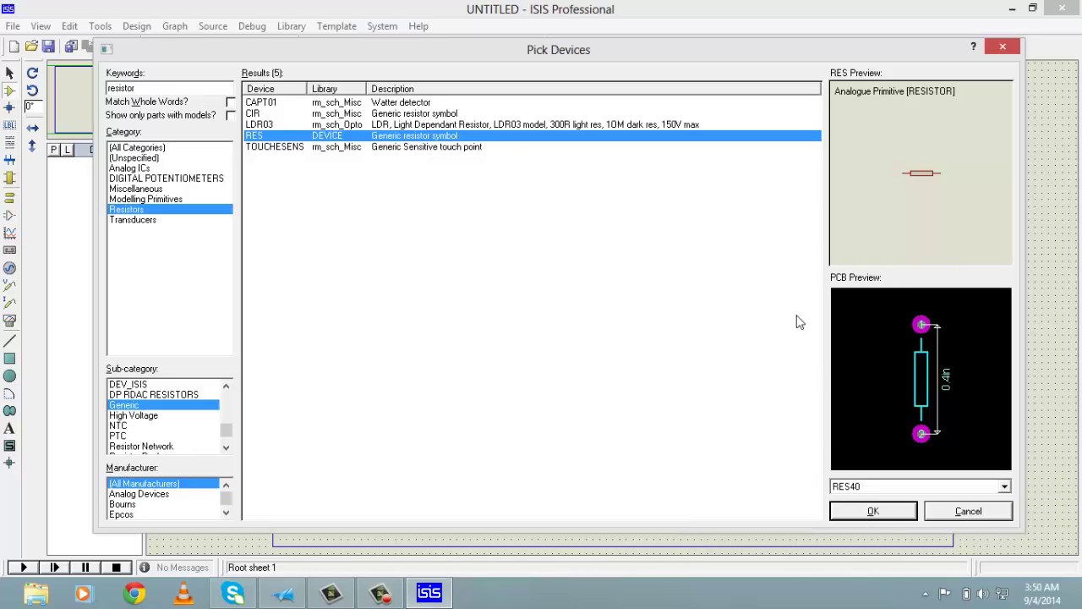
double_click(395, 141)
left_click_drag(396, 55, 424, 49)
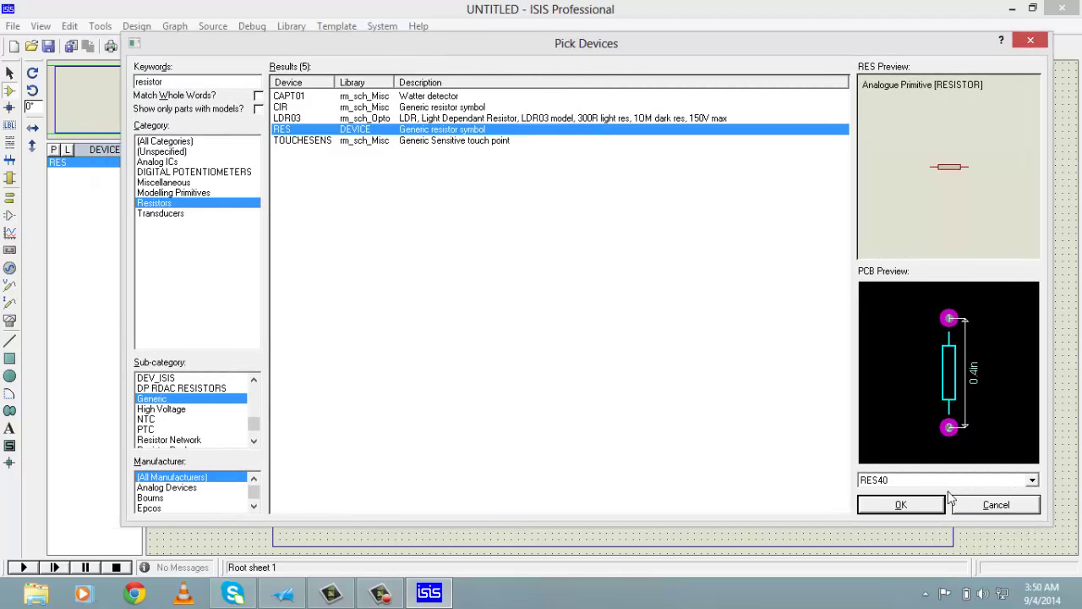
left_click(908, 507)
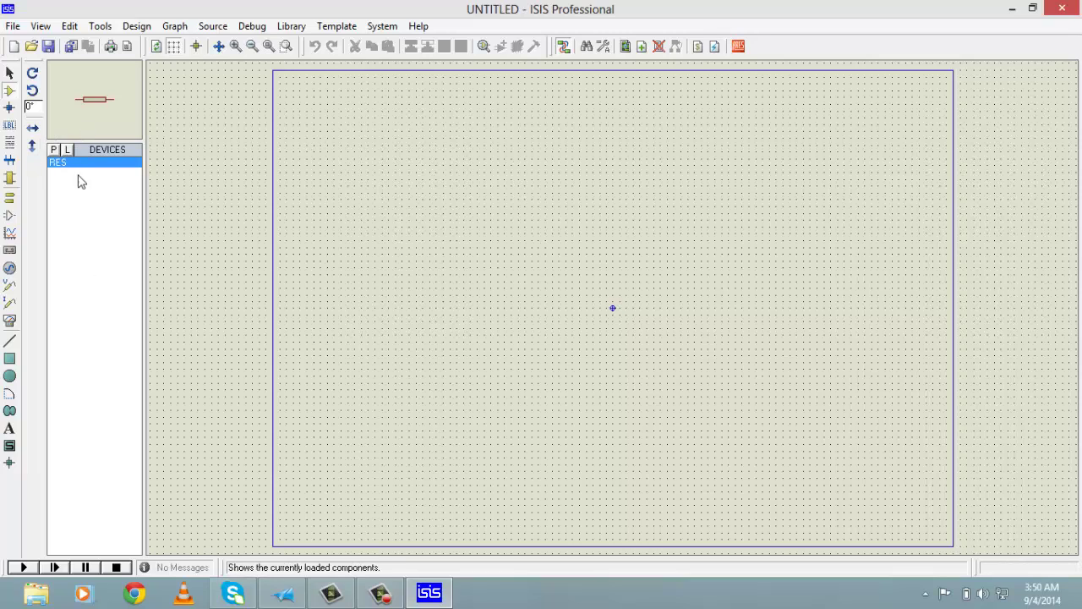
Search 'ca' in Pick Devices and add the DEVICE-library CAP capacitor to the device list
left_click(54, 149)
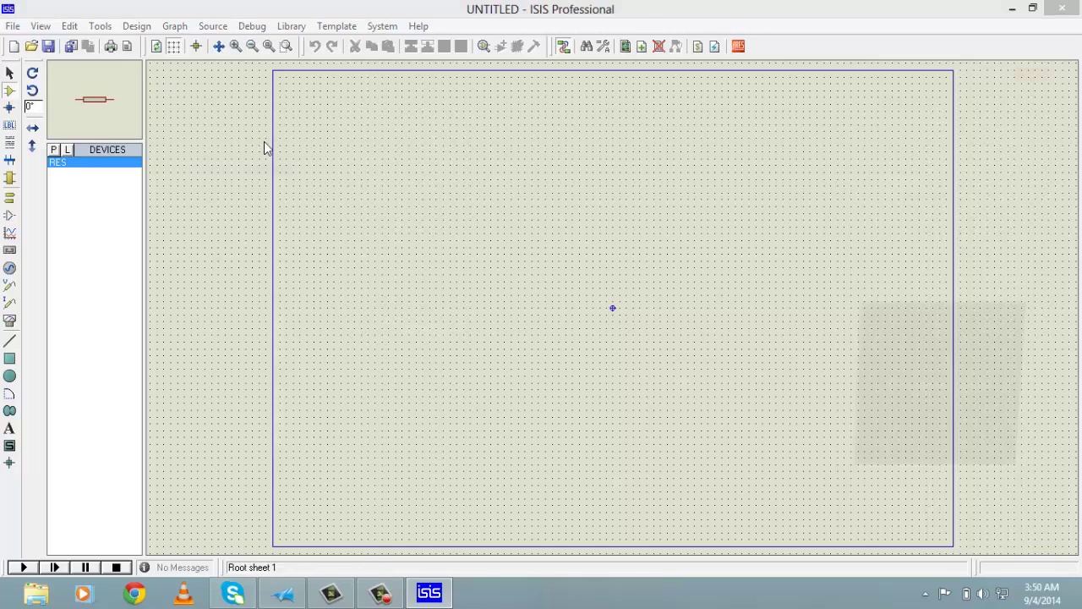
type("cap")
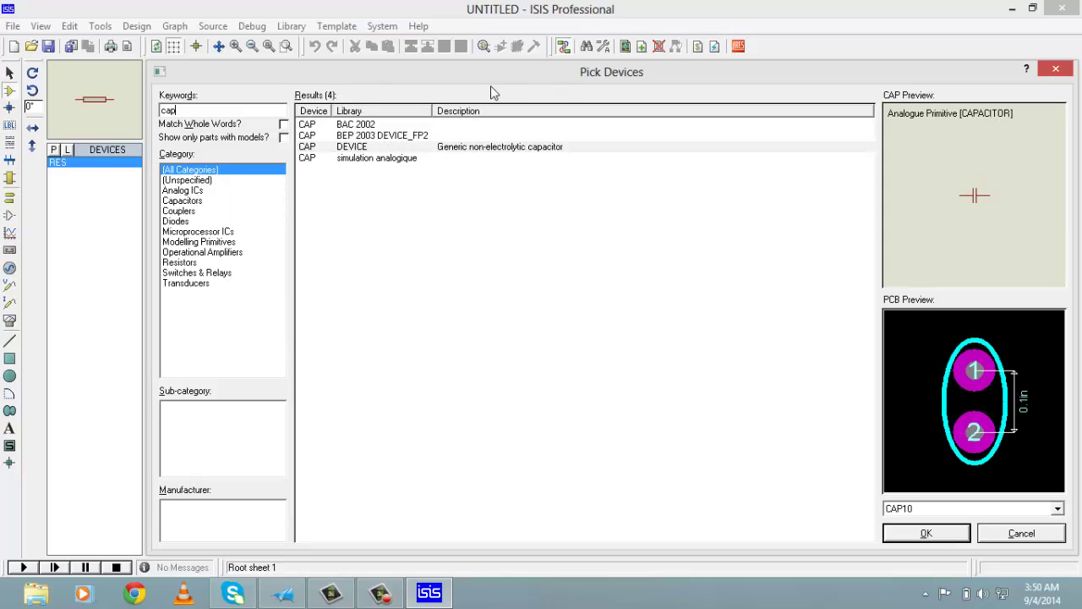
double_click(346, 150)
left_click(927, 534)
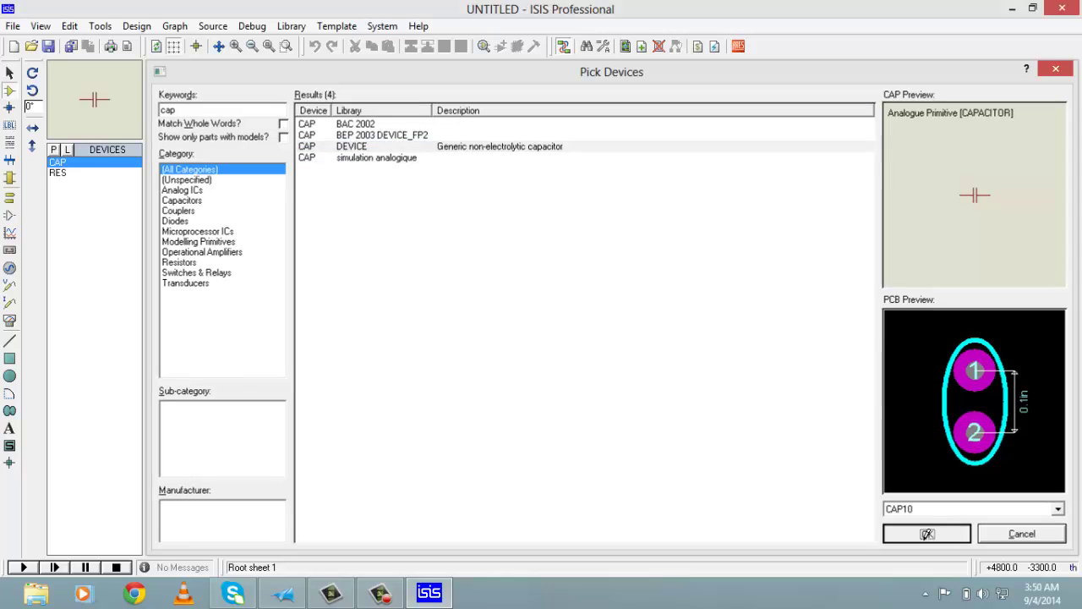
left_click(72, 174)
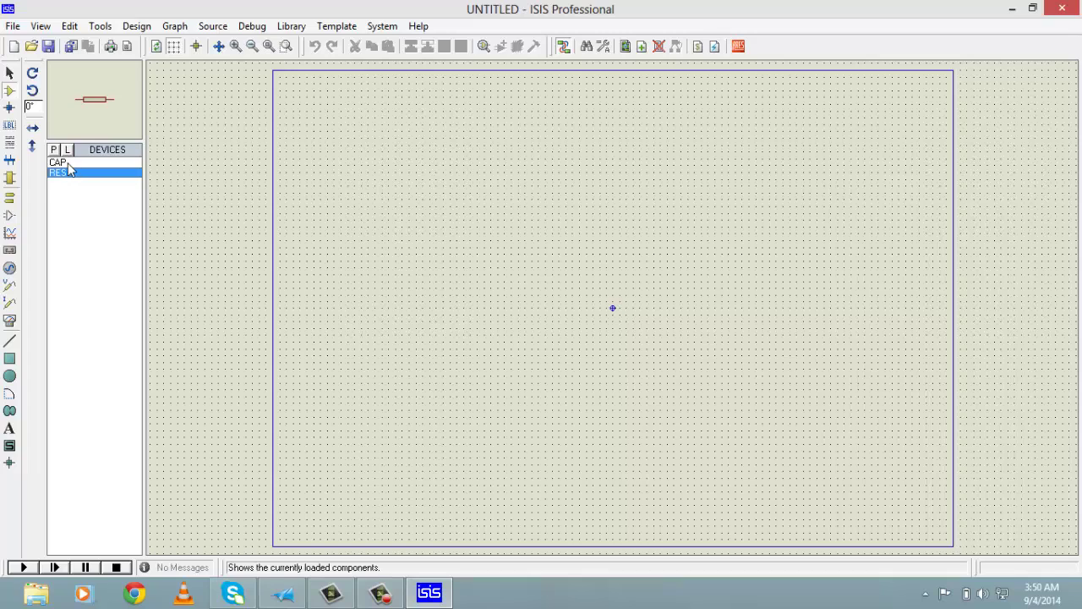
left_click(62, 161)
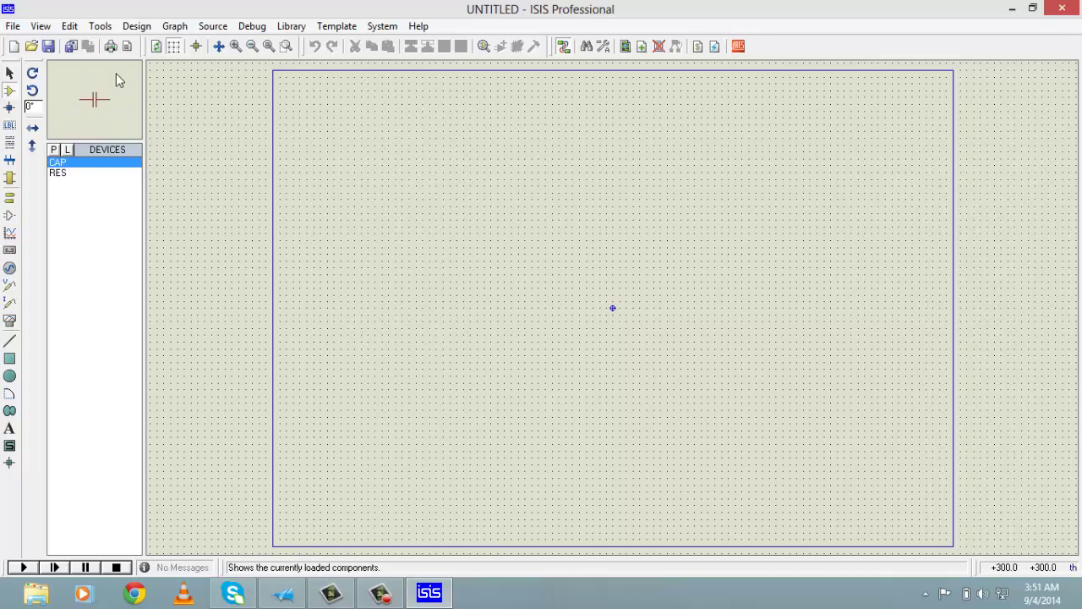
left_click(57, 174)
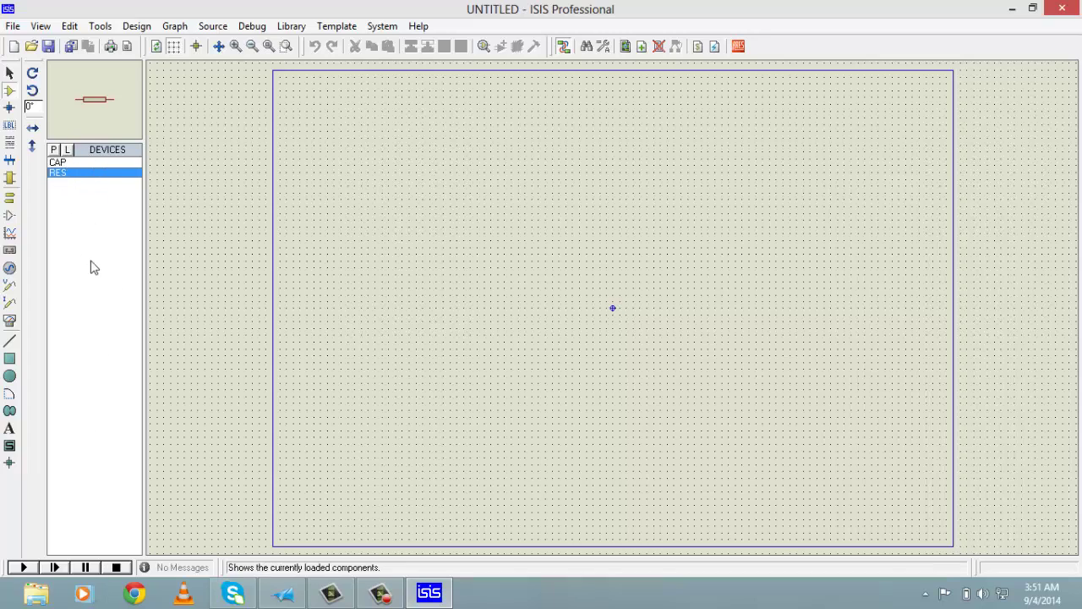
left_click(74, 164)
left_click(69, 176)
left_click(60, 163)
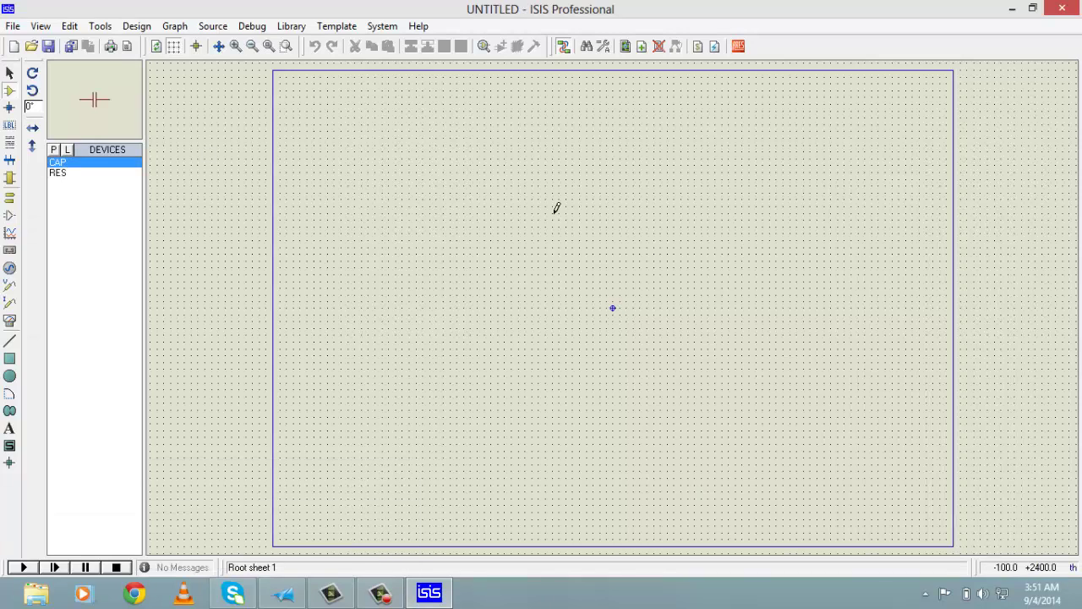
left_click(66, 175)
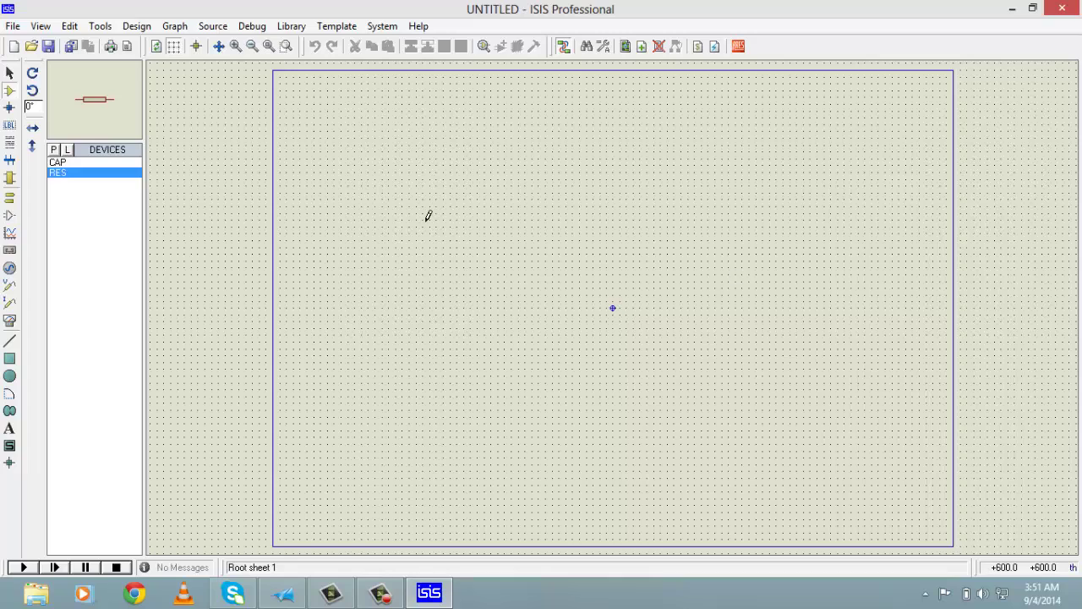
left_click(67, 162)
left_click(67, 173)
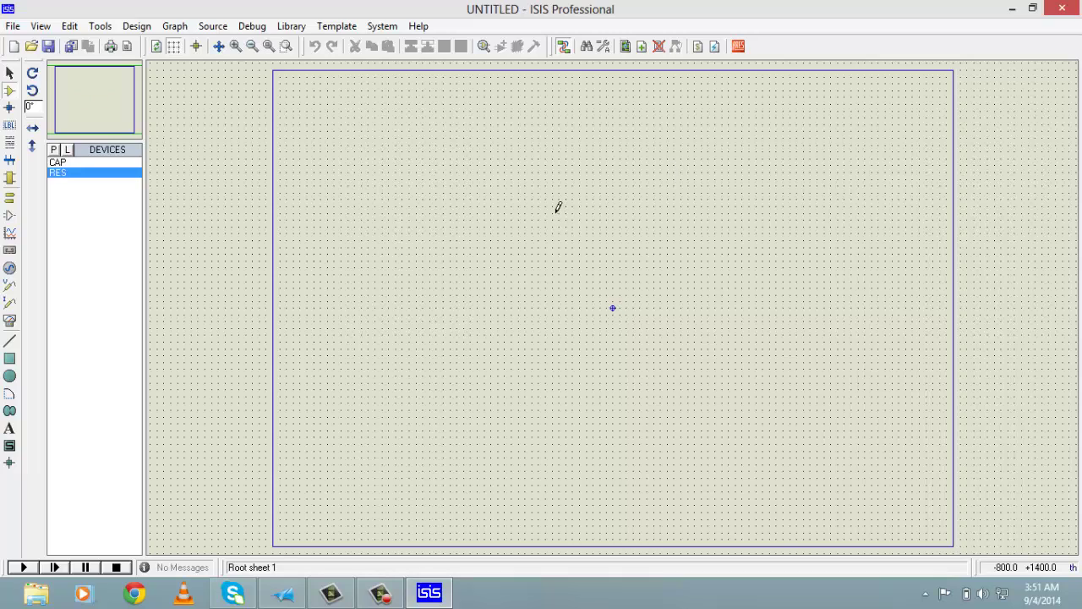
Place resistor R1 (10k) in the upper middle of the sheet
left_click(558, 207)
left_click(560, 209)
scroll(615, 301, "up", 1)
scroll(615, 301, "up", 1)
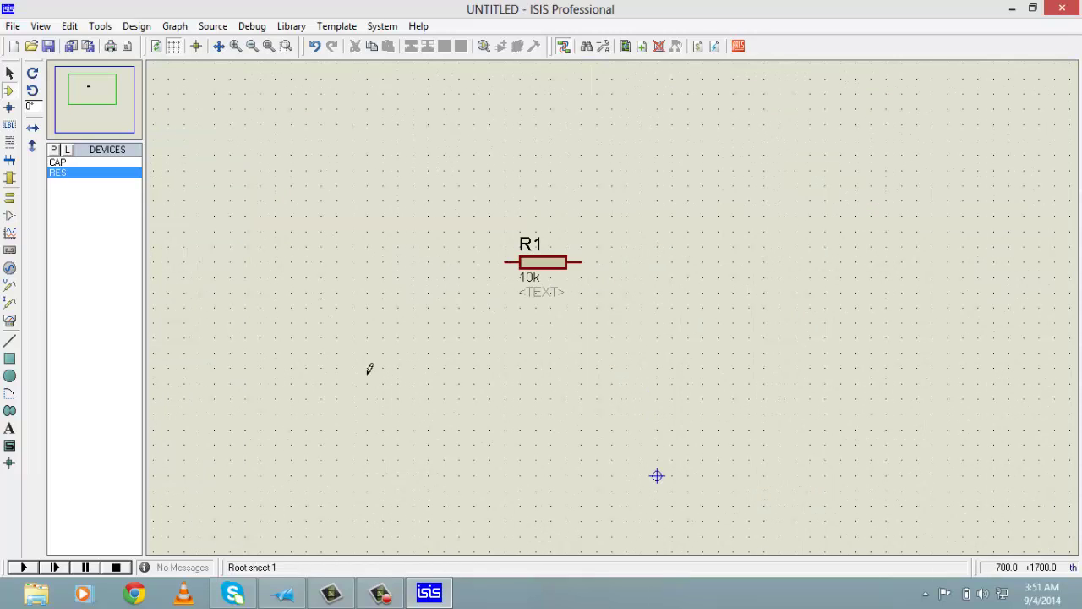
Place capacitor C1 (1nF) rotated 90° below and right of R1
left_click(93, 165)
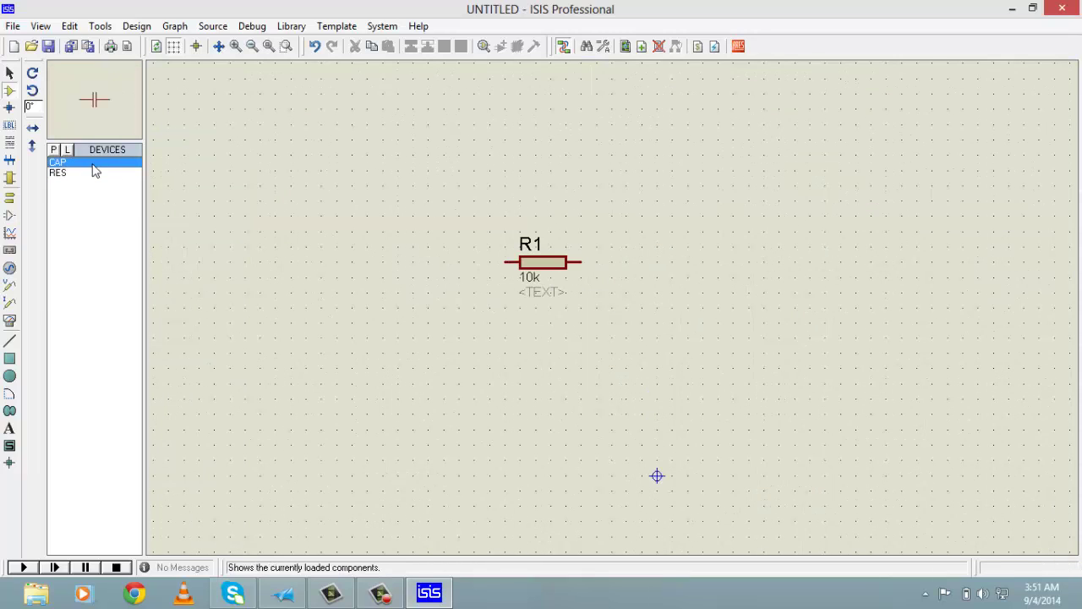
left_click(32, 90)
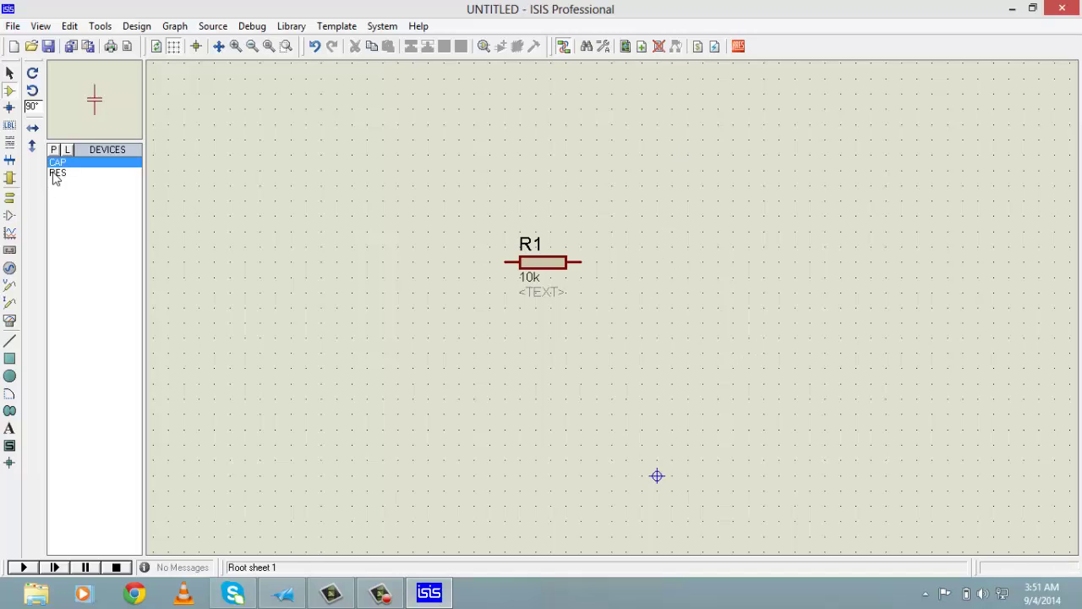
key("F7")
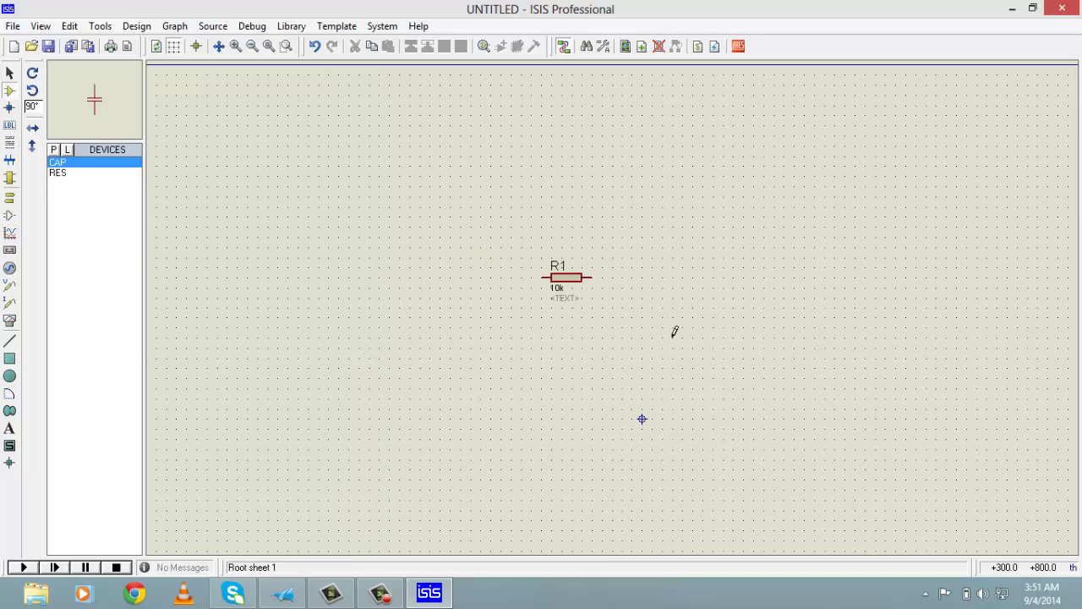
left_click(729, 331)
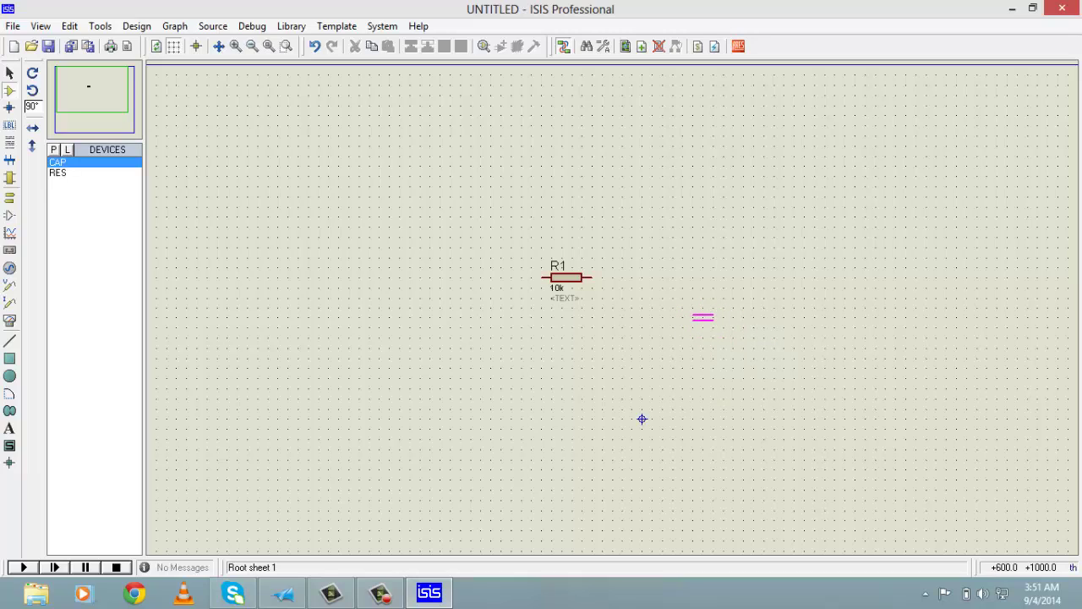
left_click(724, 318)
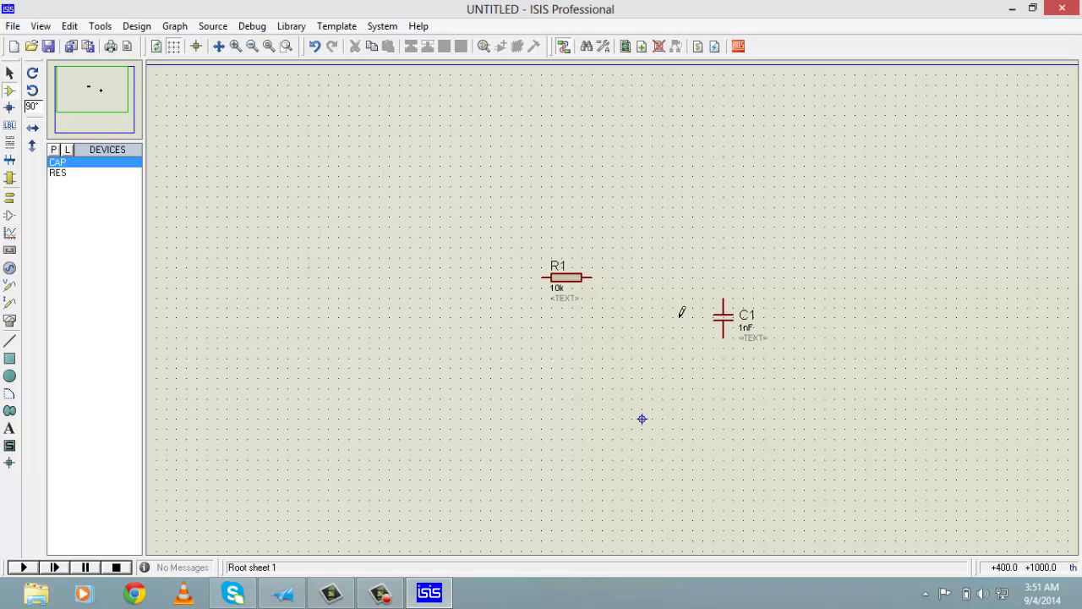
left_click(723, 294)
right_click(707, 255)
Draw a wire from C1's top pin to R1's right pin, then recentre the view on the circuit
left_click(723, 294)
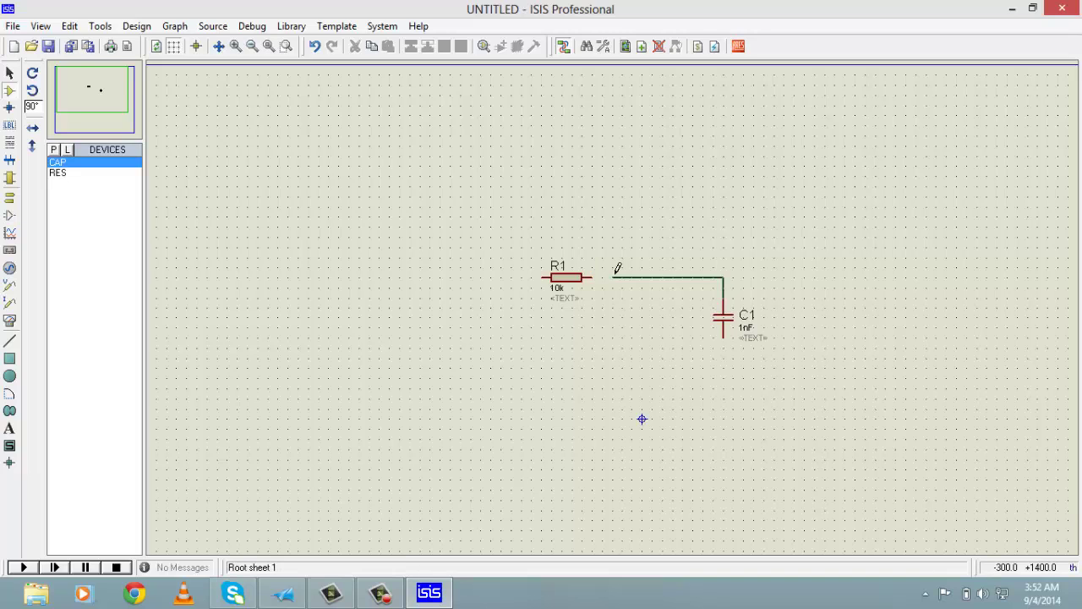
left_click(592, 277)
scroll(614, 314, "up", 2)
scroll(538, 301, "down", 1)
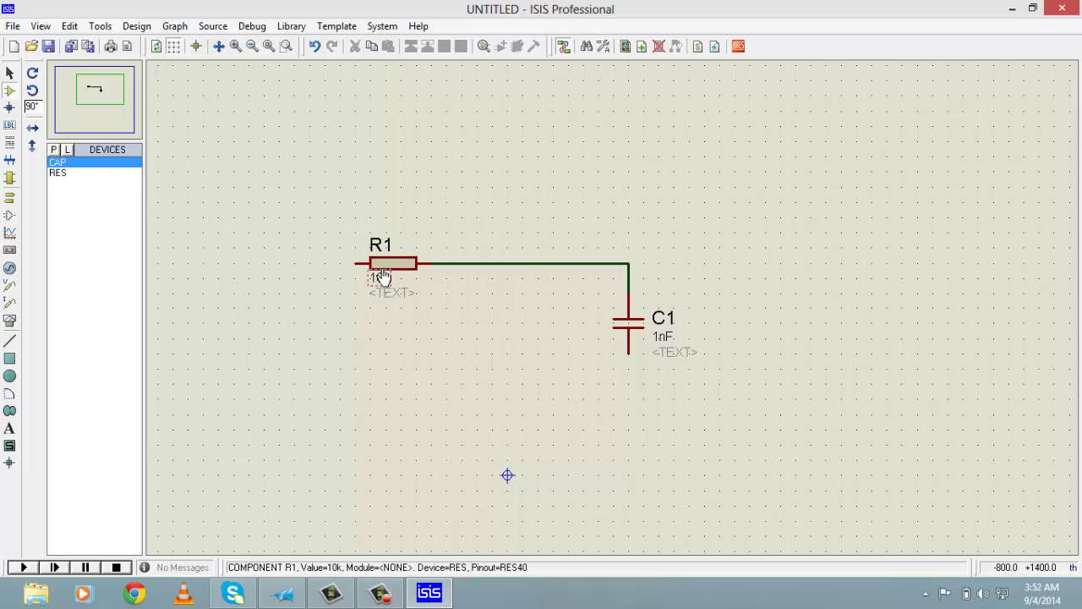
scroll(543, 309, "down", 1)
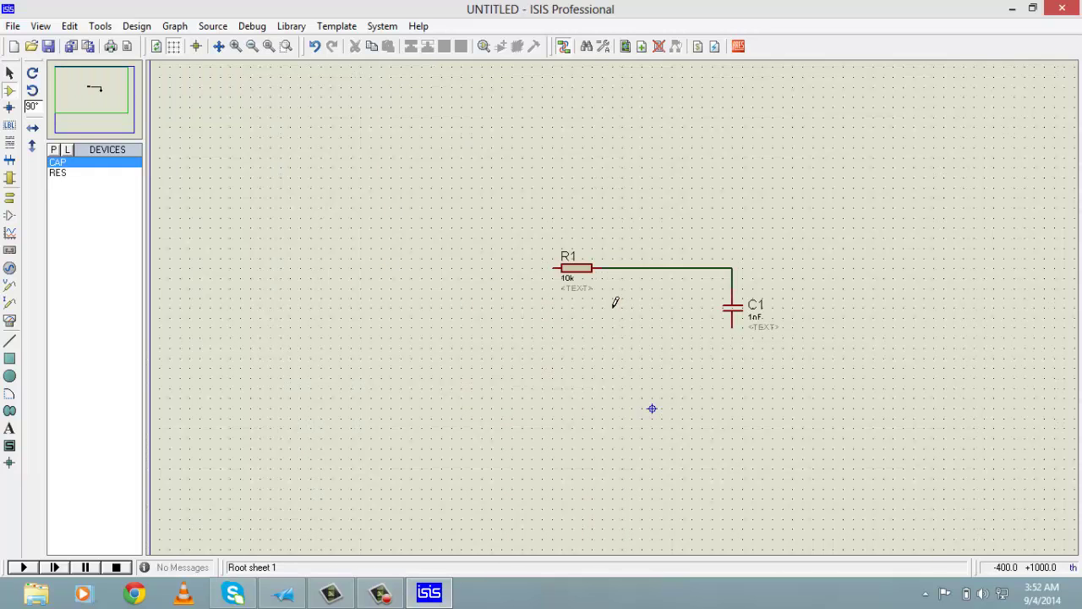
left_click(95, 90)
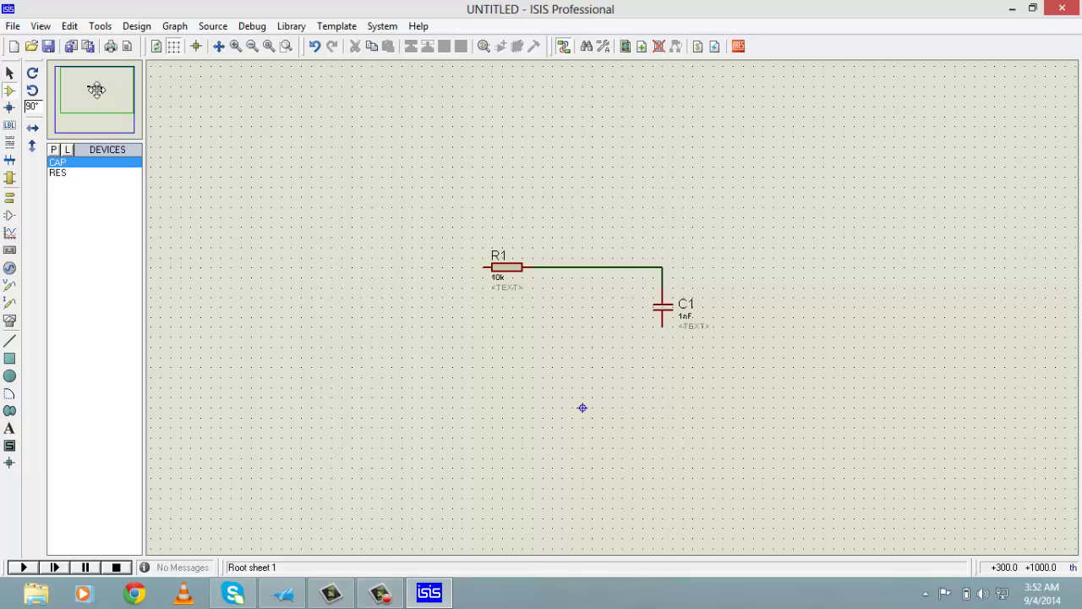
left_click_drag(96, 90, 95, 91)
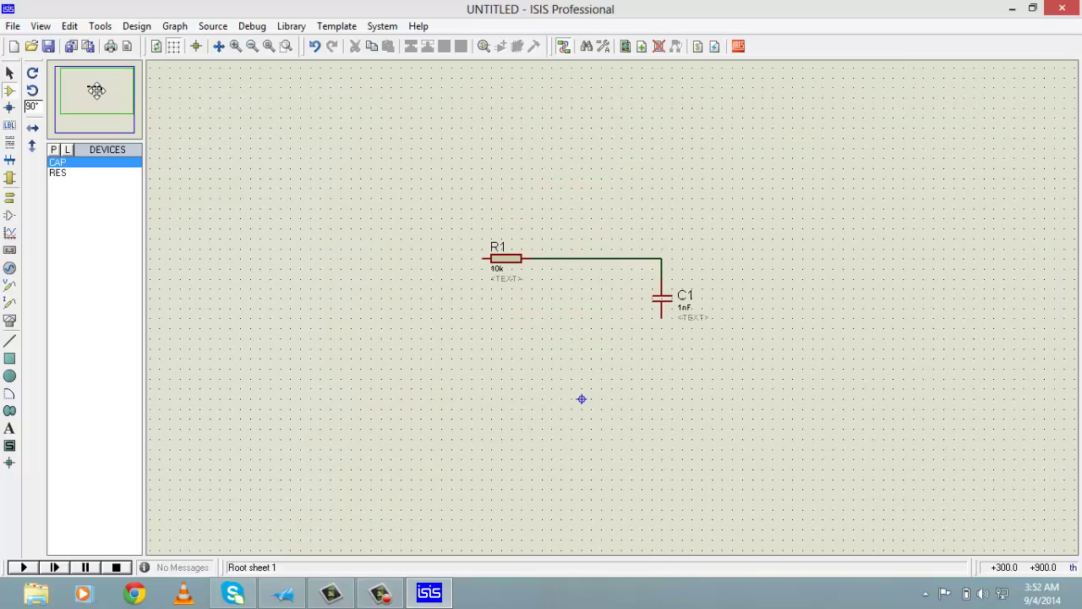